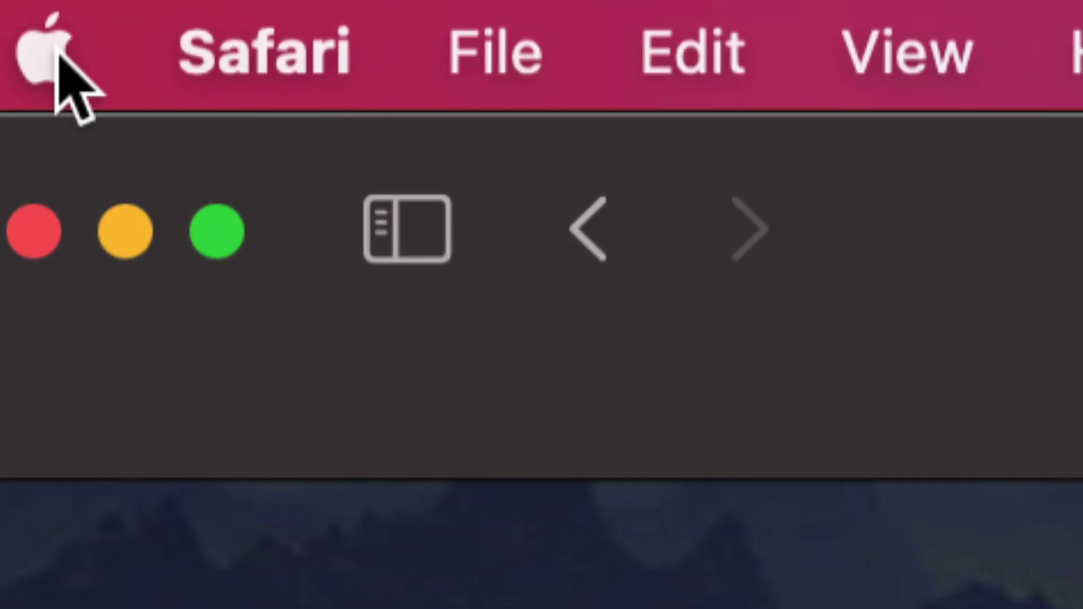
- Open the App Store from the Apple menu straight to its Updates page with pending updates
click(57, 55)
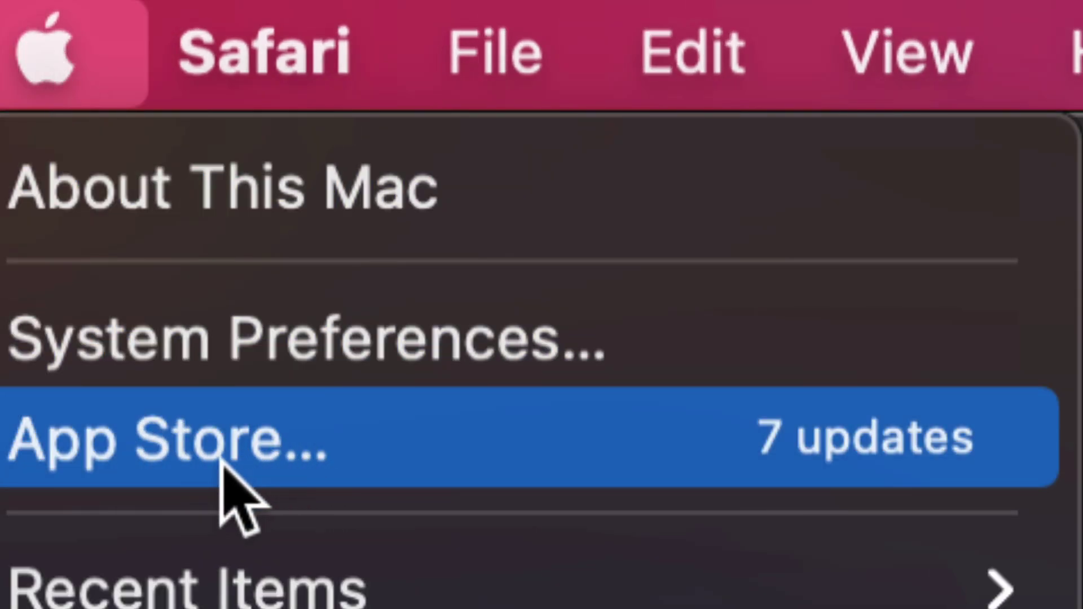
click(222, 462)
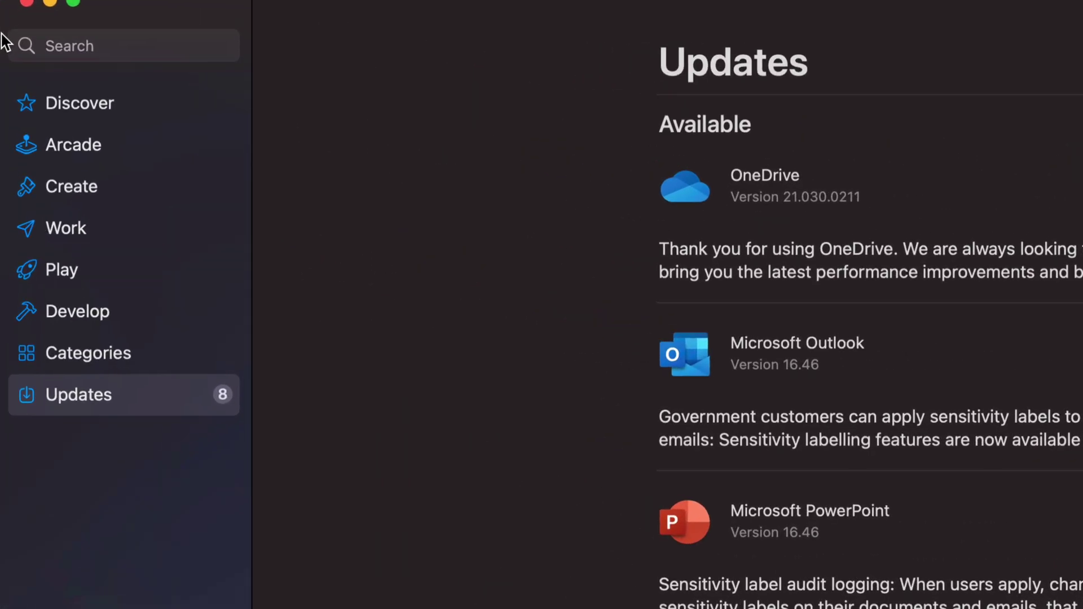
- Search the store for 'final cut pro' and open the Final Cut Pro app page
click(154, 53)
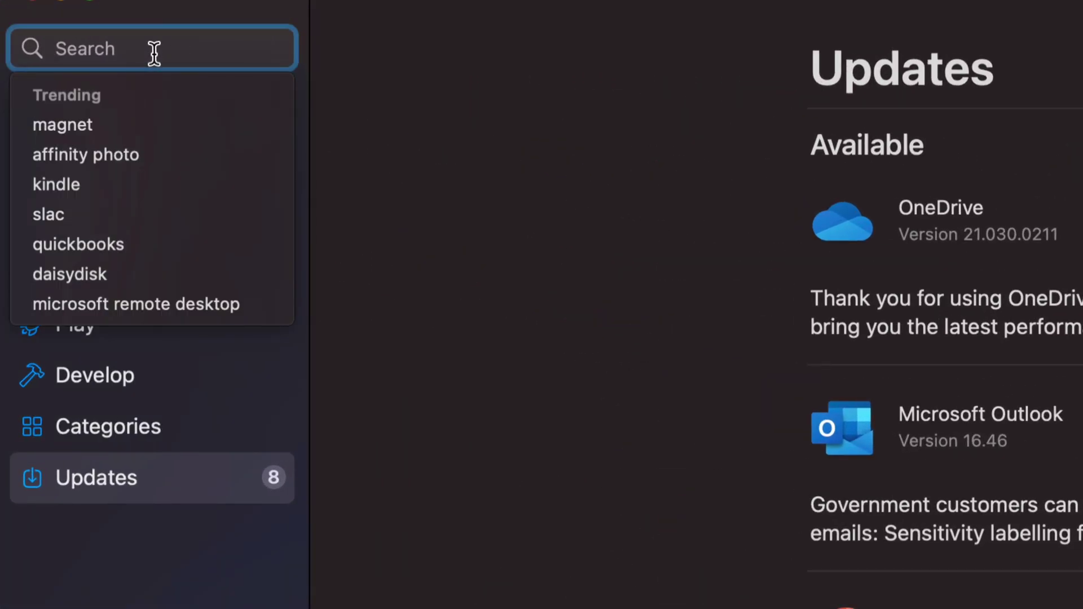
text(final cut pro)
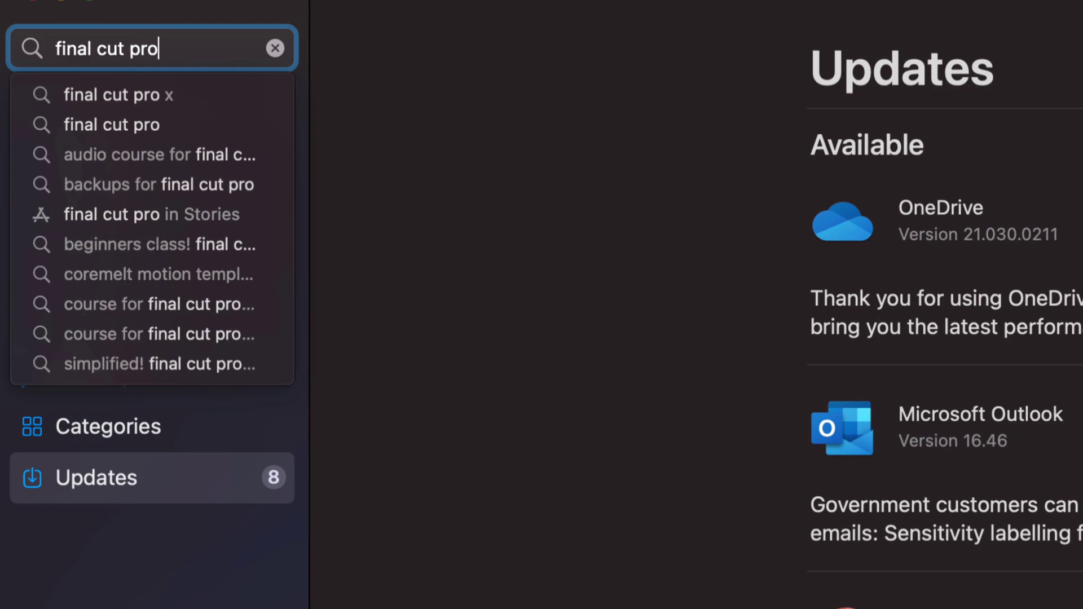
key(Return)
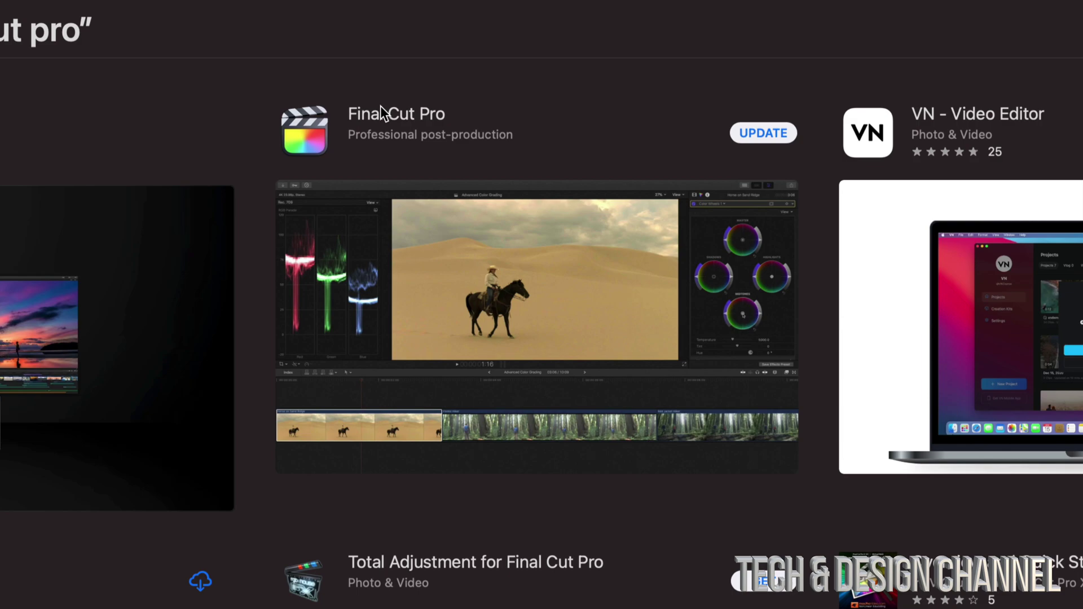
click(387, 116)
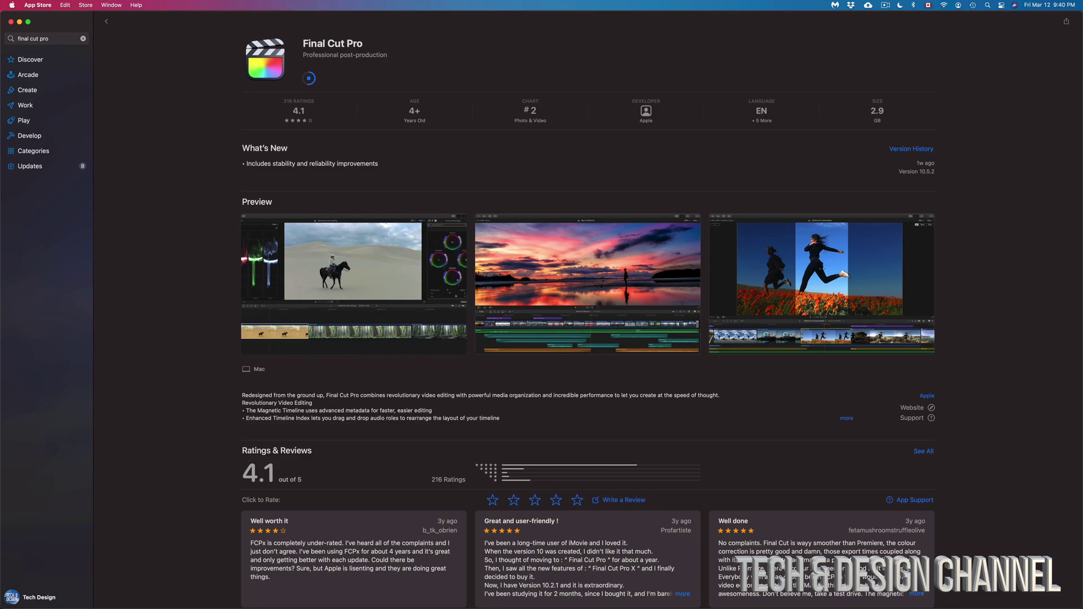
- Back on Updates, view Final Cut Pro's notes, start the Compressor update and read its release notes
key(super+8)
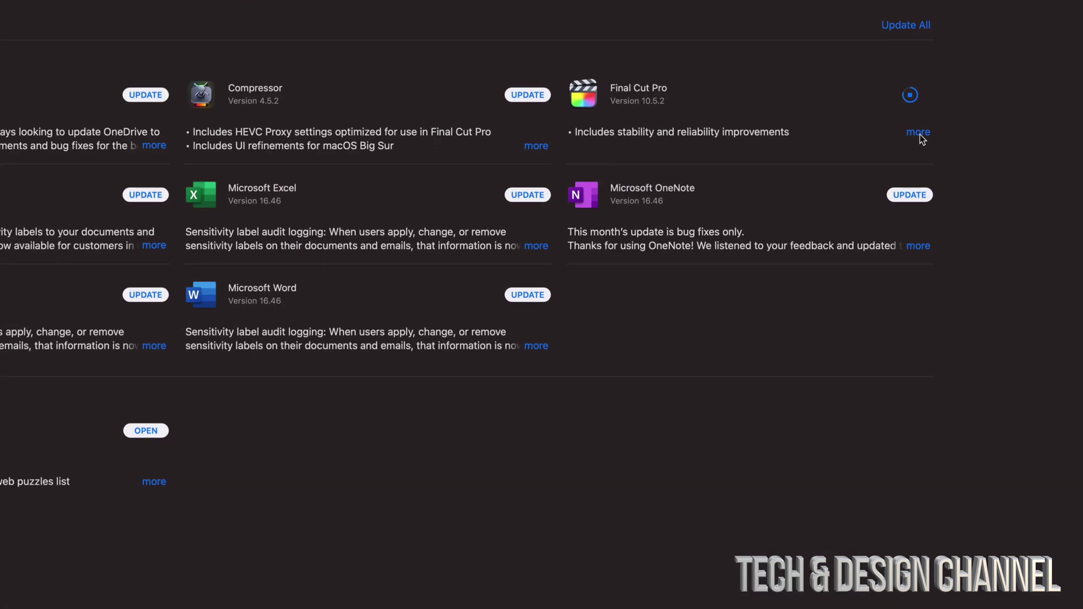
click(919, 134)
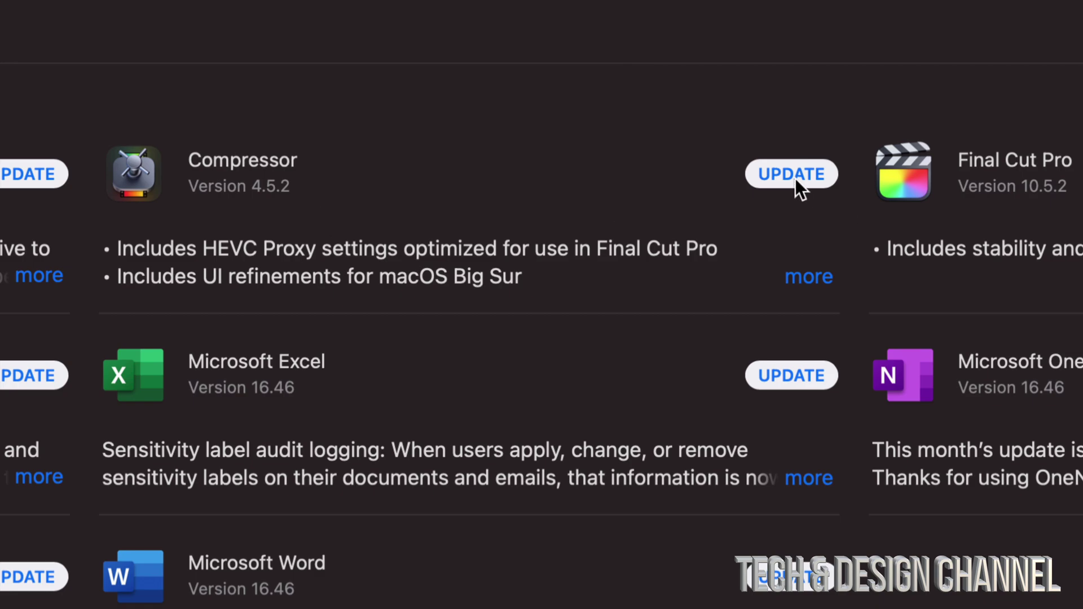
click(795, 179)
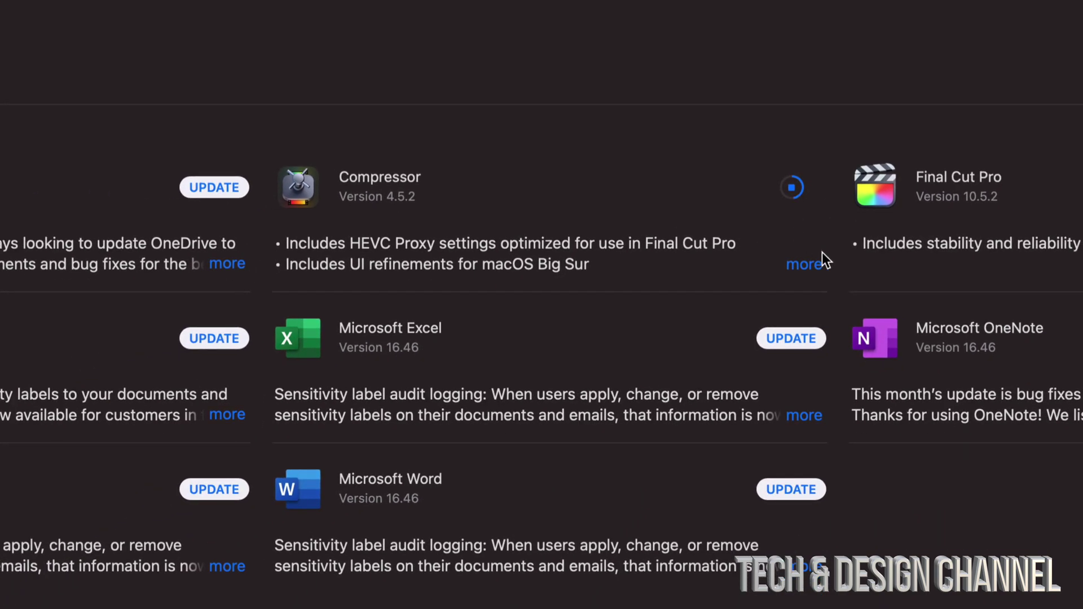
click(801, 266)
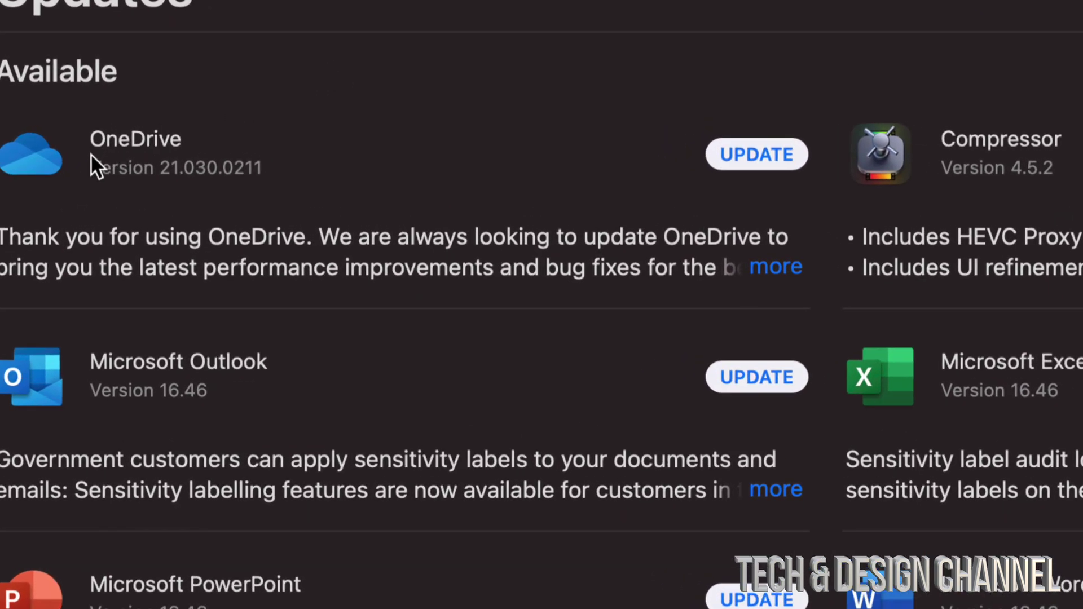
- Start the OneDrive update on the Updates page
click(756, 160)
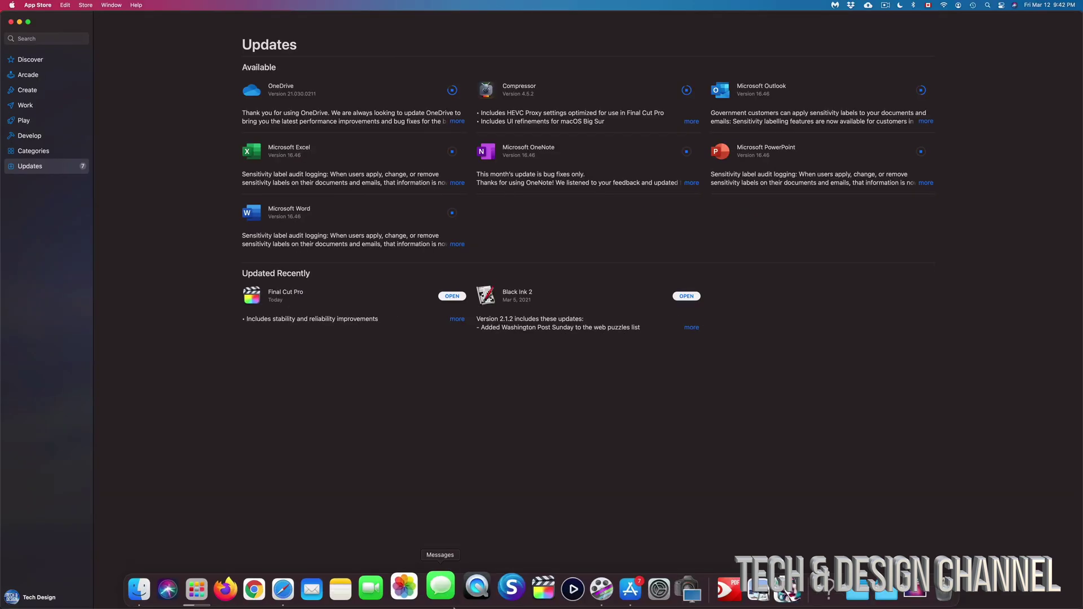
- Launch the updated Final Cut Pro from the Dock and continue past the What's New notice
click(536, 597)
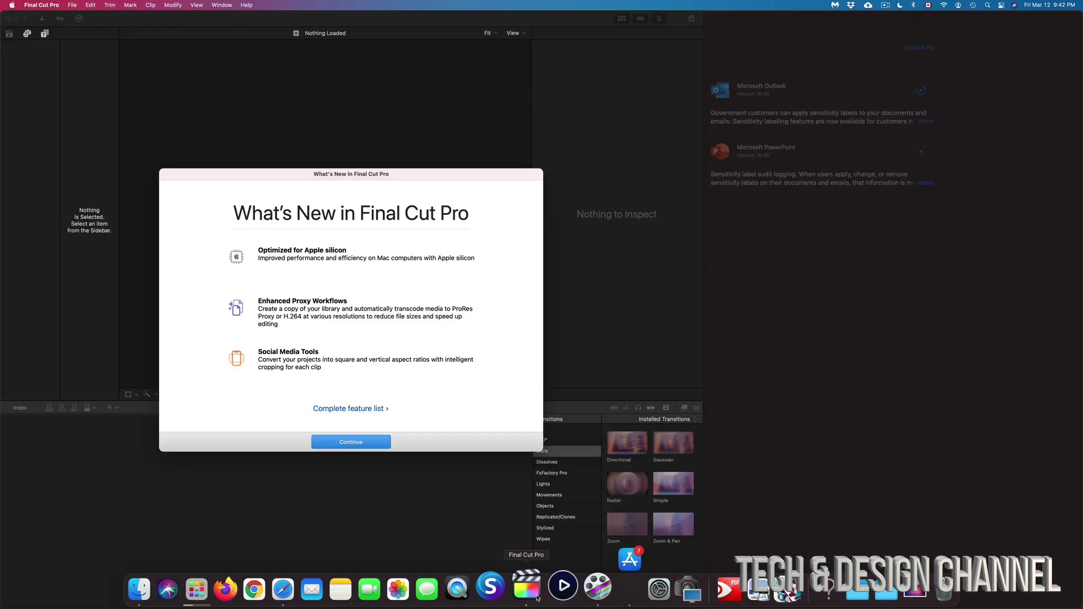
drag(303, 177, 368, 160)
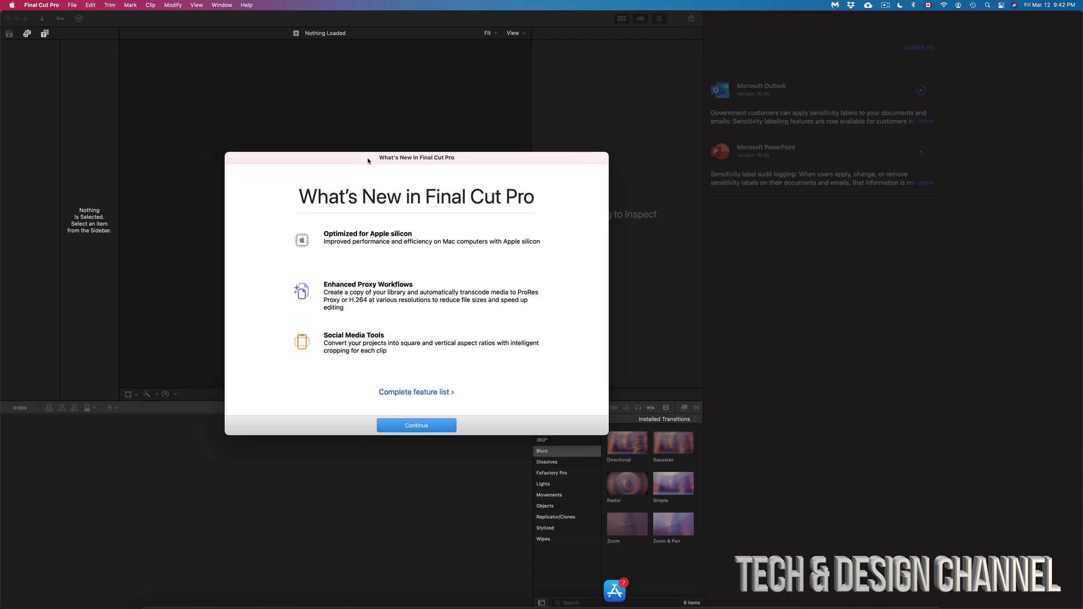
click(413, 426)
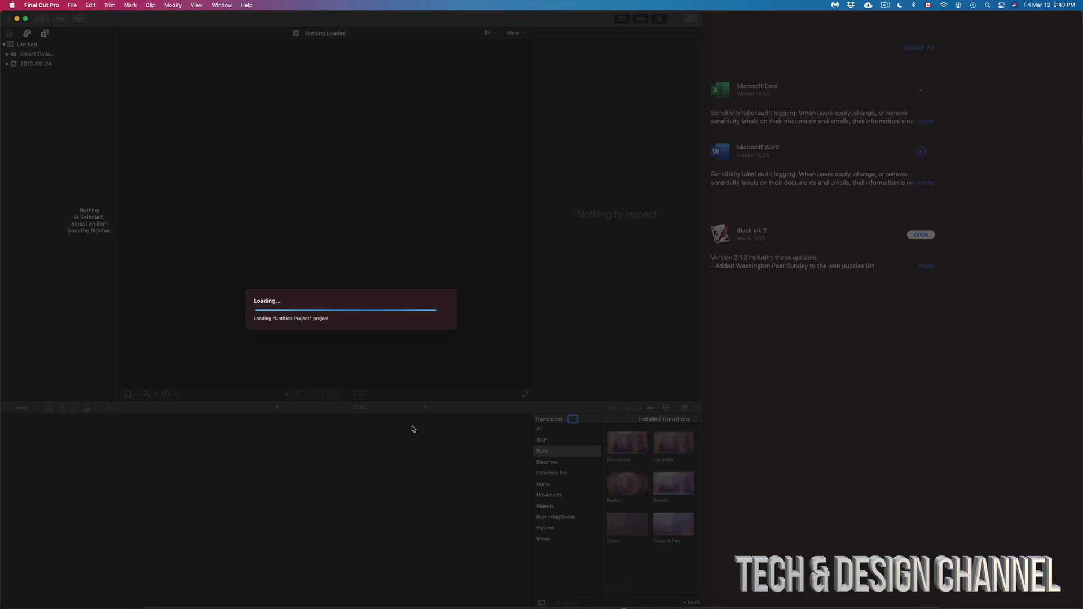
- Bring the App Store window forward to the Updates page showing OneDrive recently updated
click(736, 402)
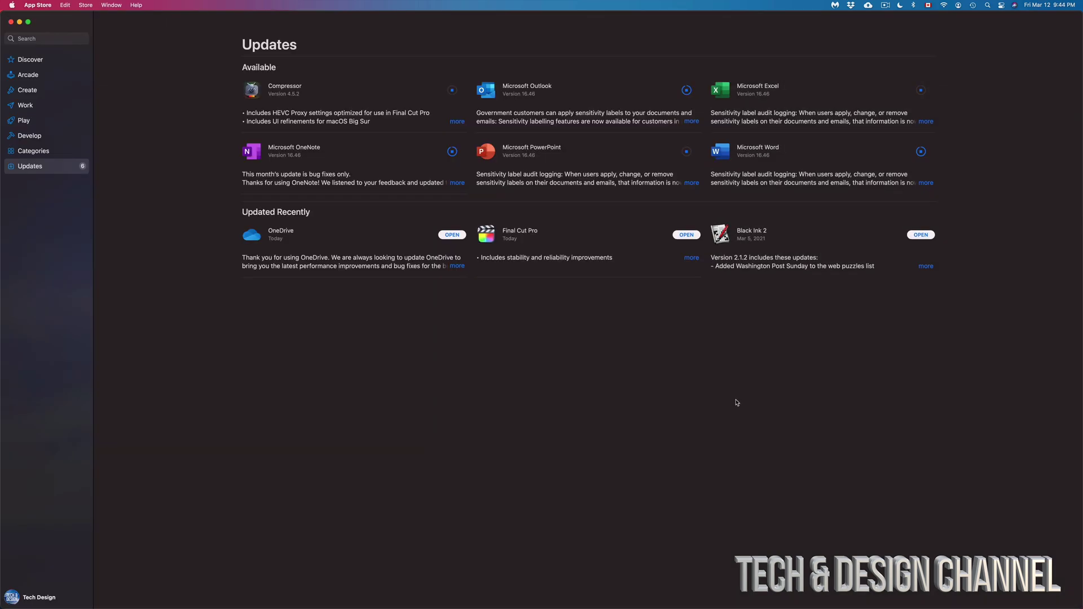